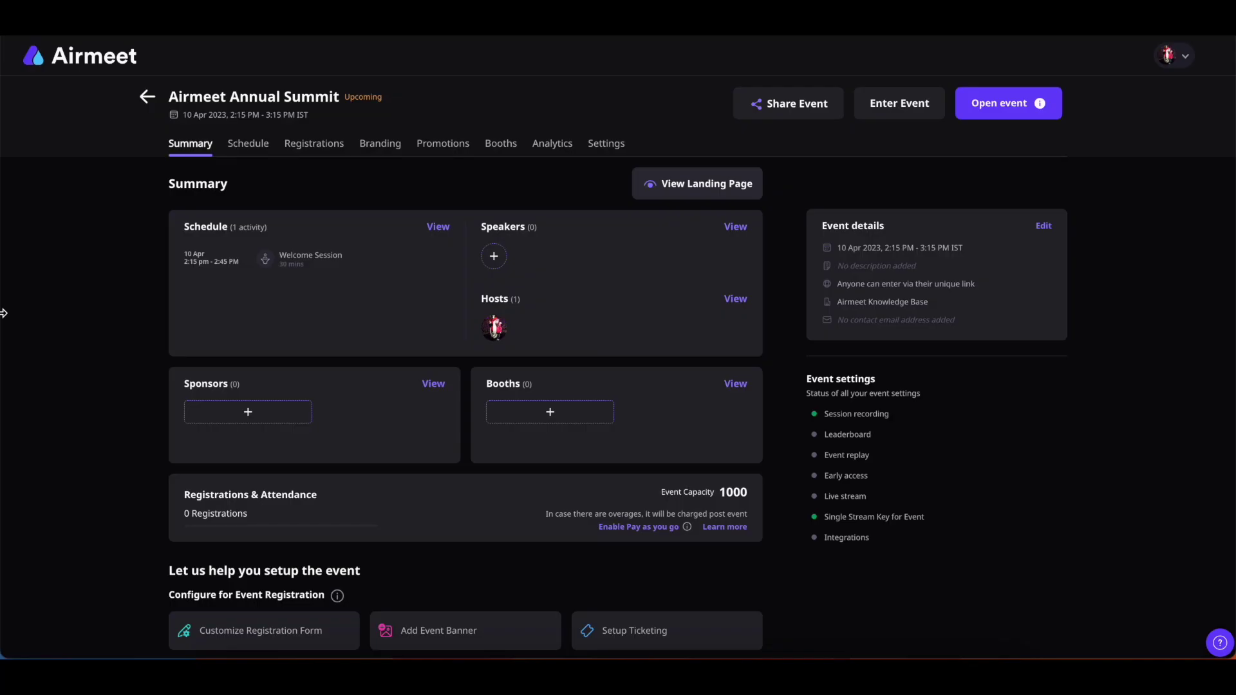
Show the Landing Page settings under Branding, with the Airmeet Modern layout
left_click(369, 147)
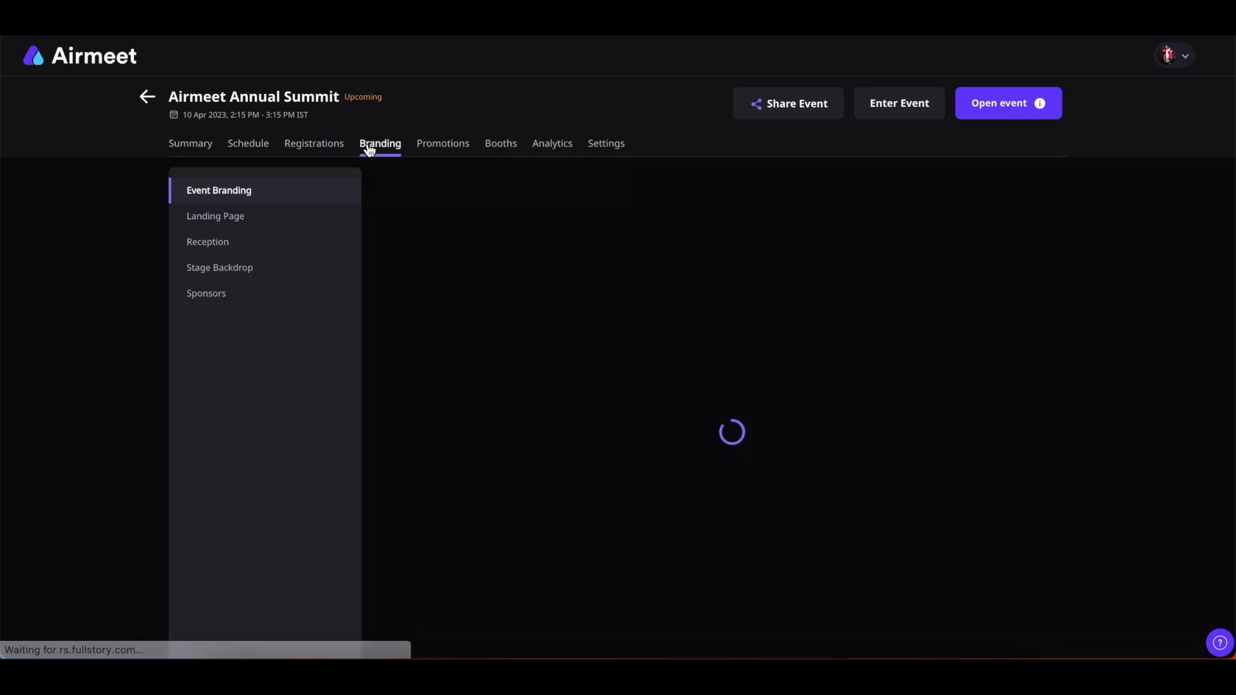
left_click(216, 216)
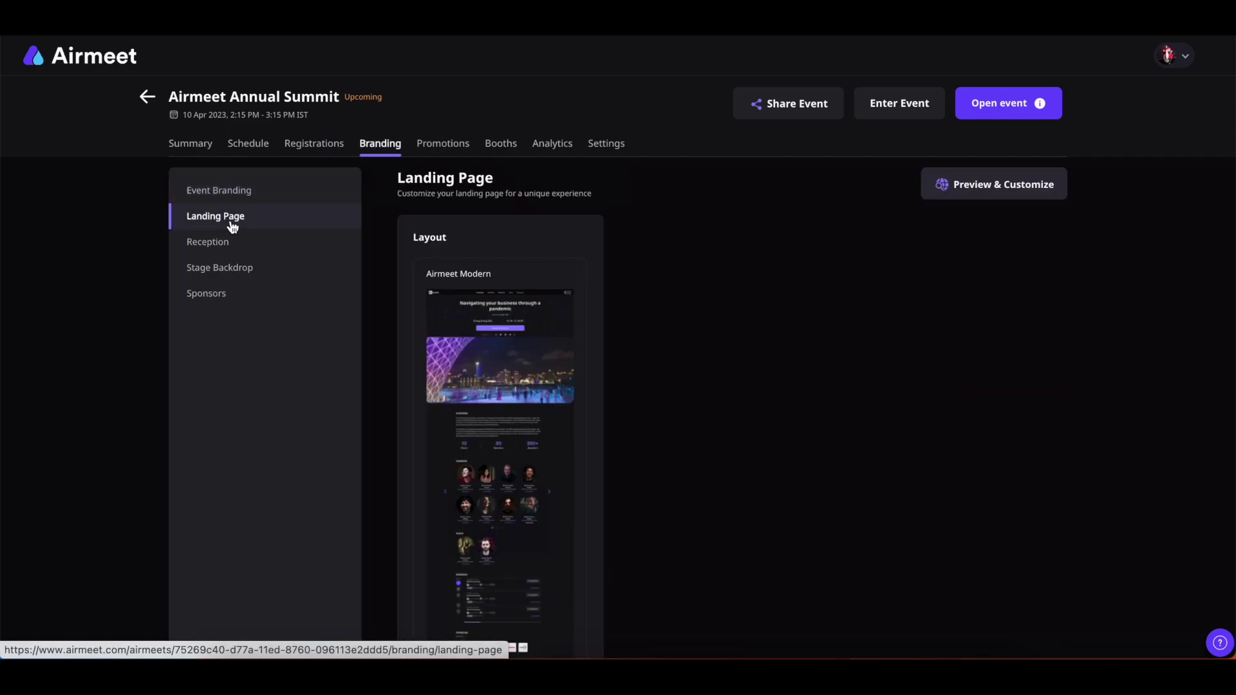
Change the Organized by name to 'Airmeet' in the landing page customizer
left_click(968, 187)
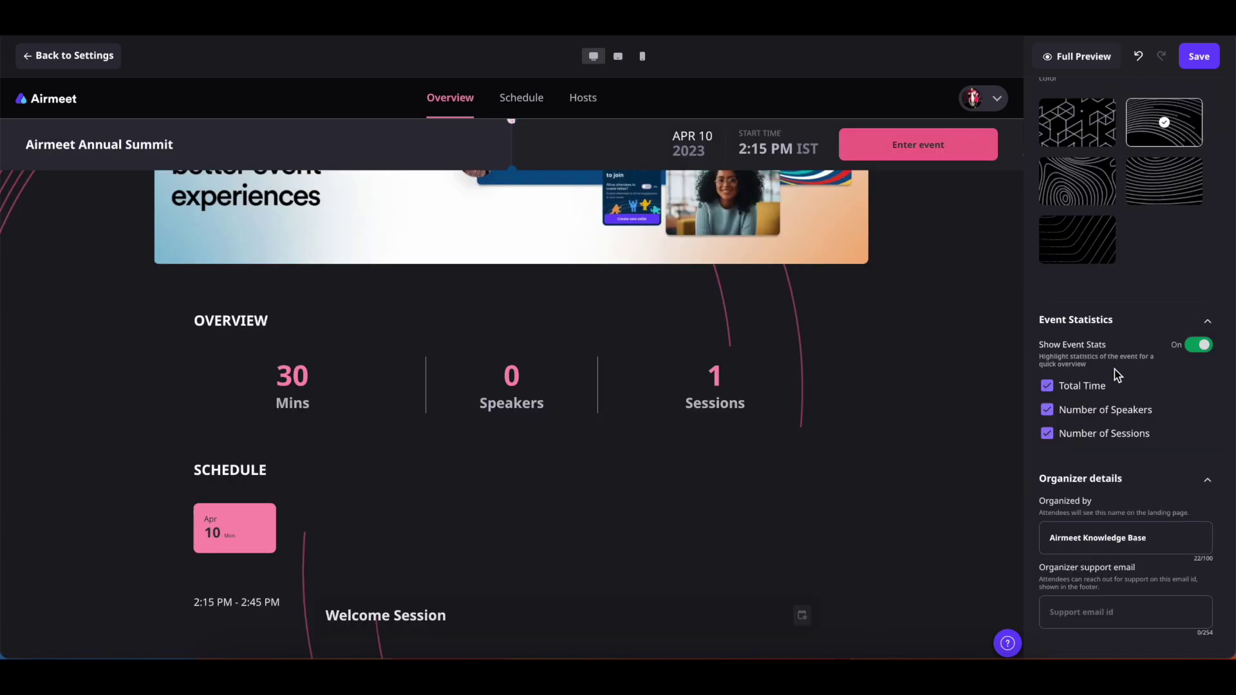
scroll(1114, 369, "down", 1)
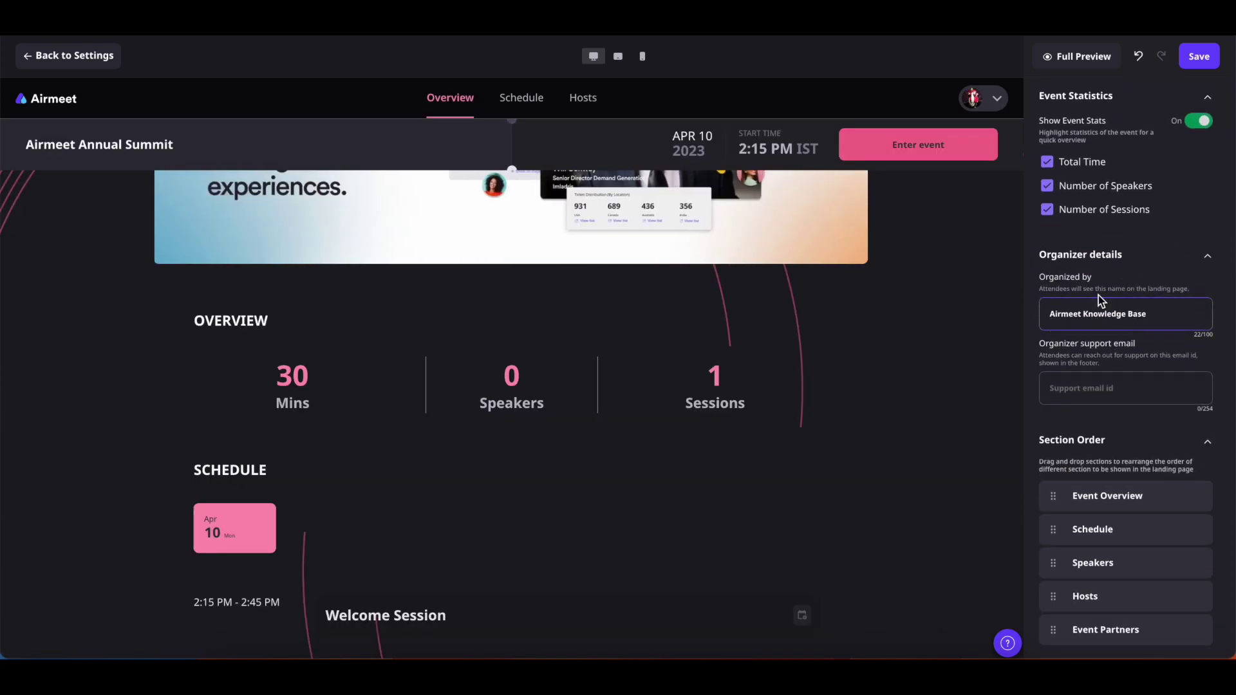
left_click_drag(1165, 315, 1014, 318)
type("Airmeet")
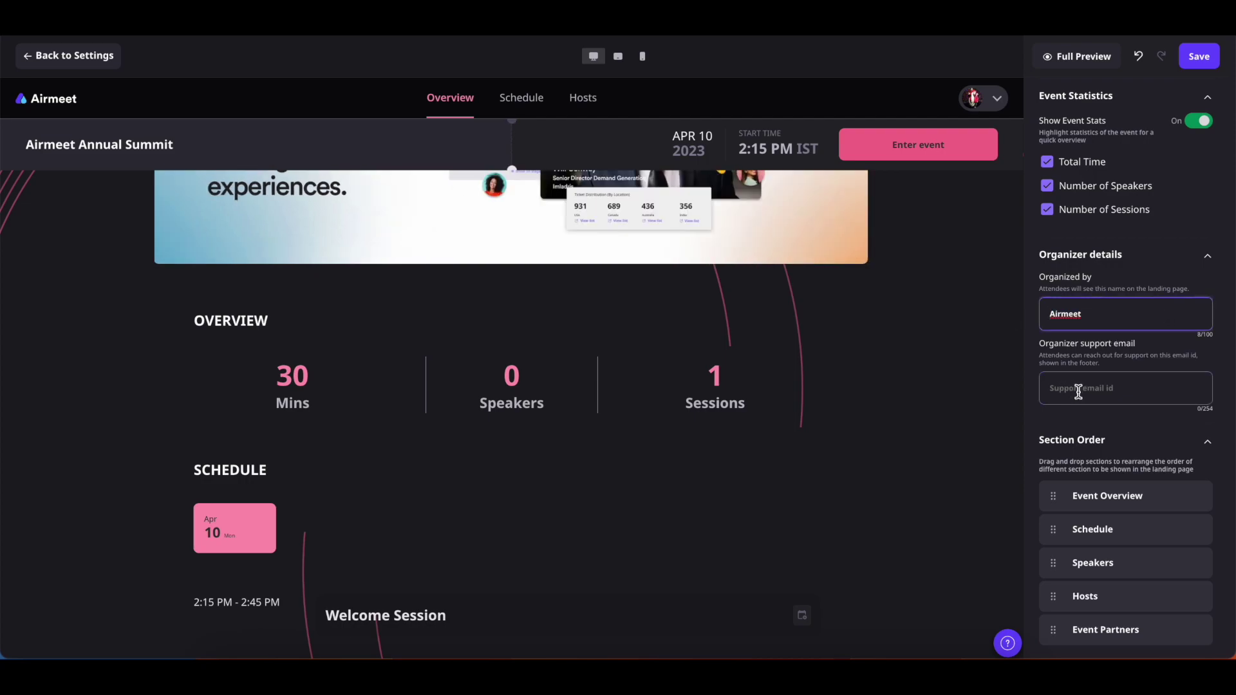
left_click(1066, 388)
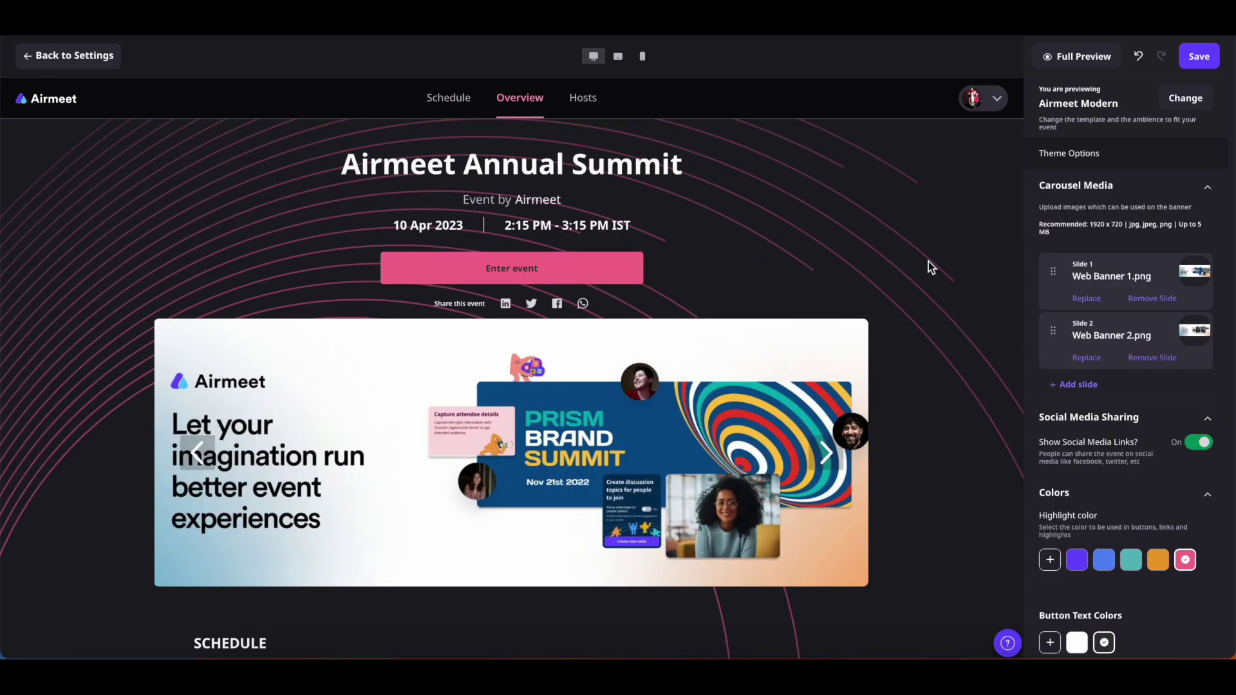